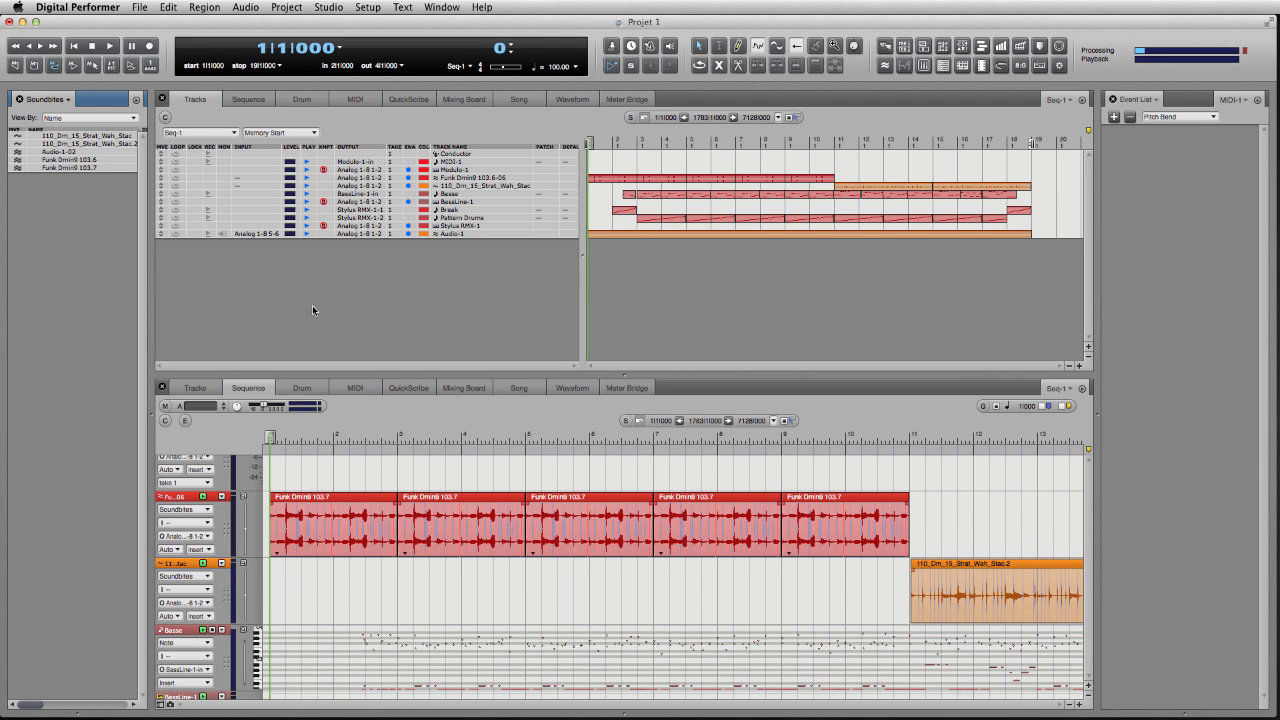
Step: Show the Channel Strip instead of the Soundbites list and open the effect chooser for insert A of the Funk Dmin9 103.6-06 track
left_click(67, 100)
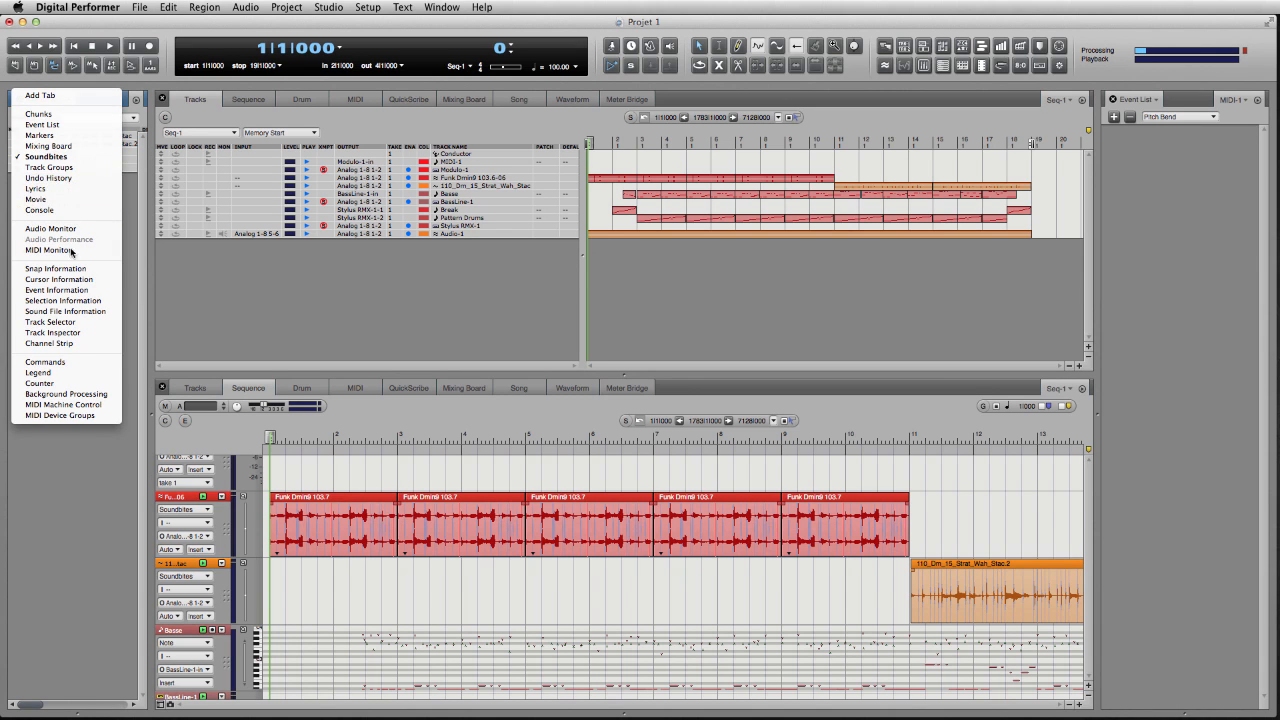
left_click(75, 344)
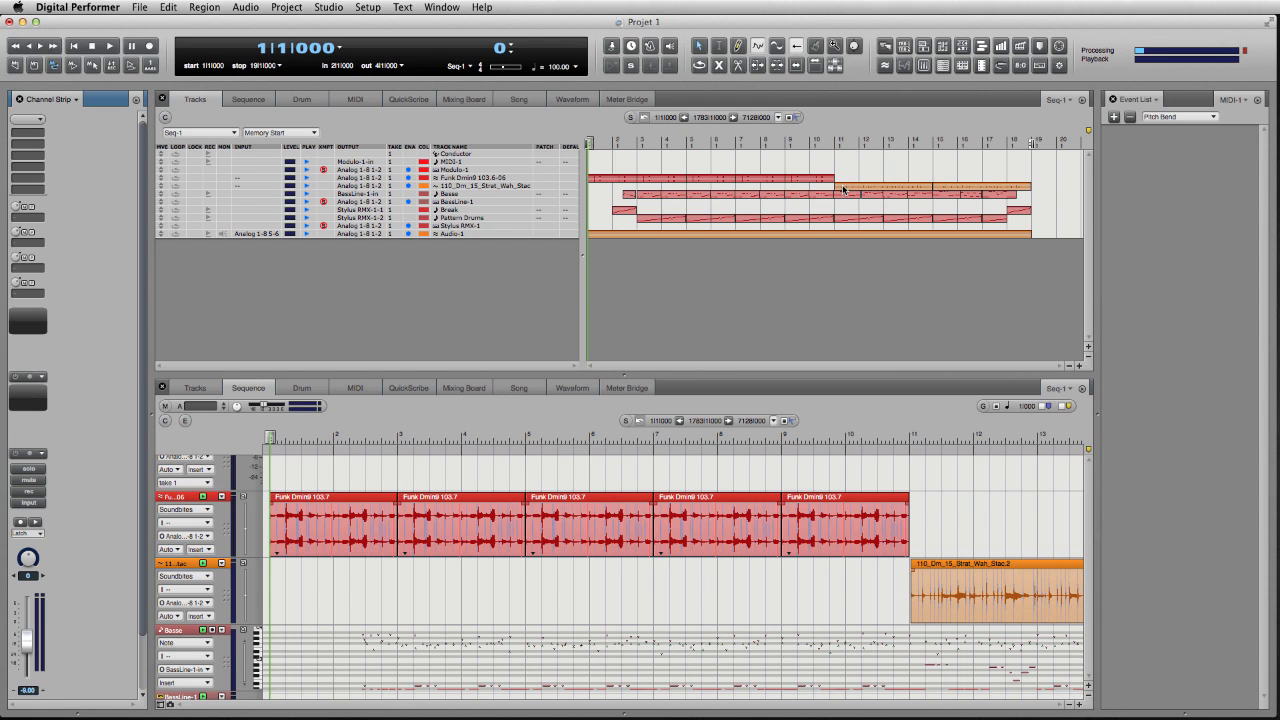
left_click(30, 132)
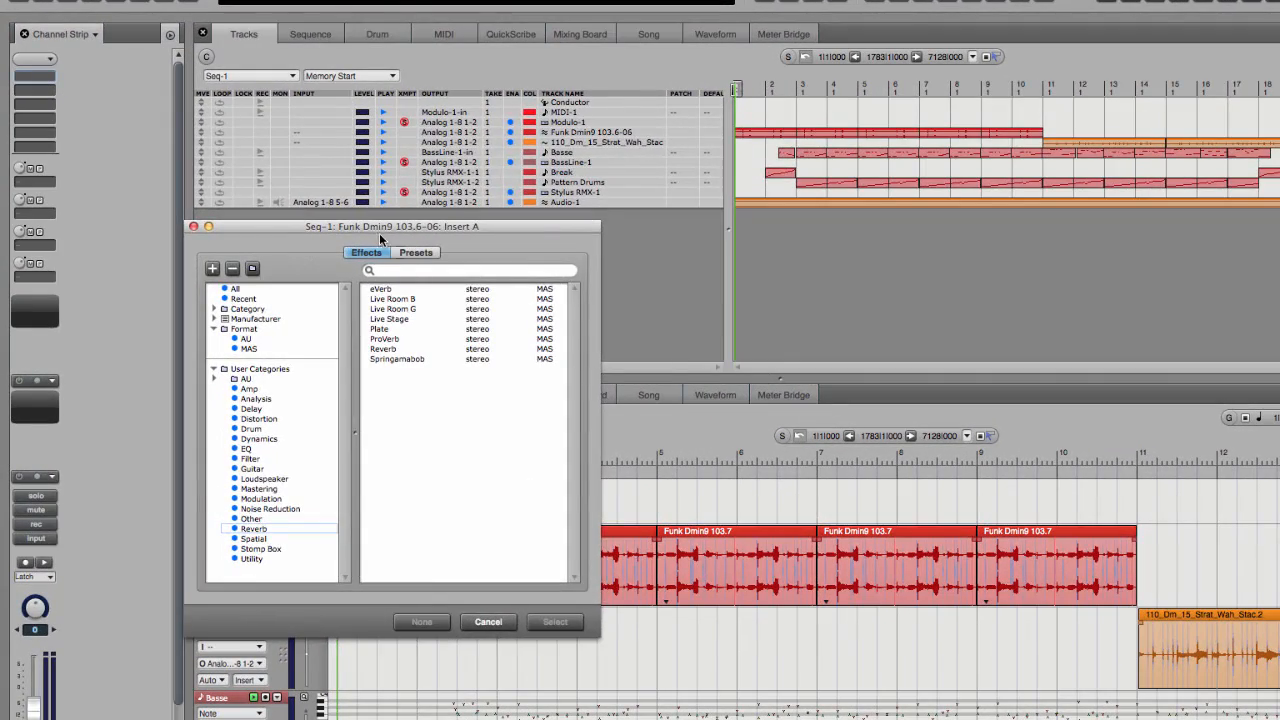
left_click_drag(309, 246, 342, 155)
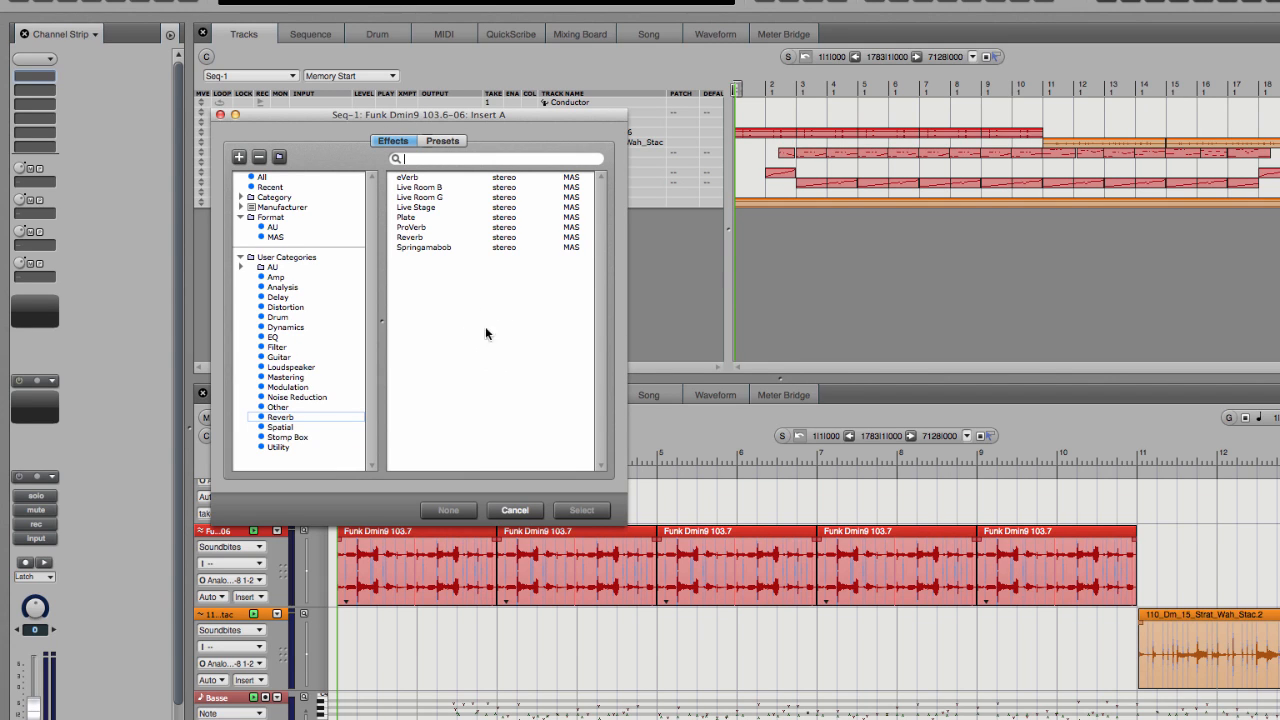
Step: Browse the effect chooser's All and Recent lists and its Category subfolders
left_click(262, 178)
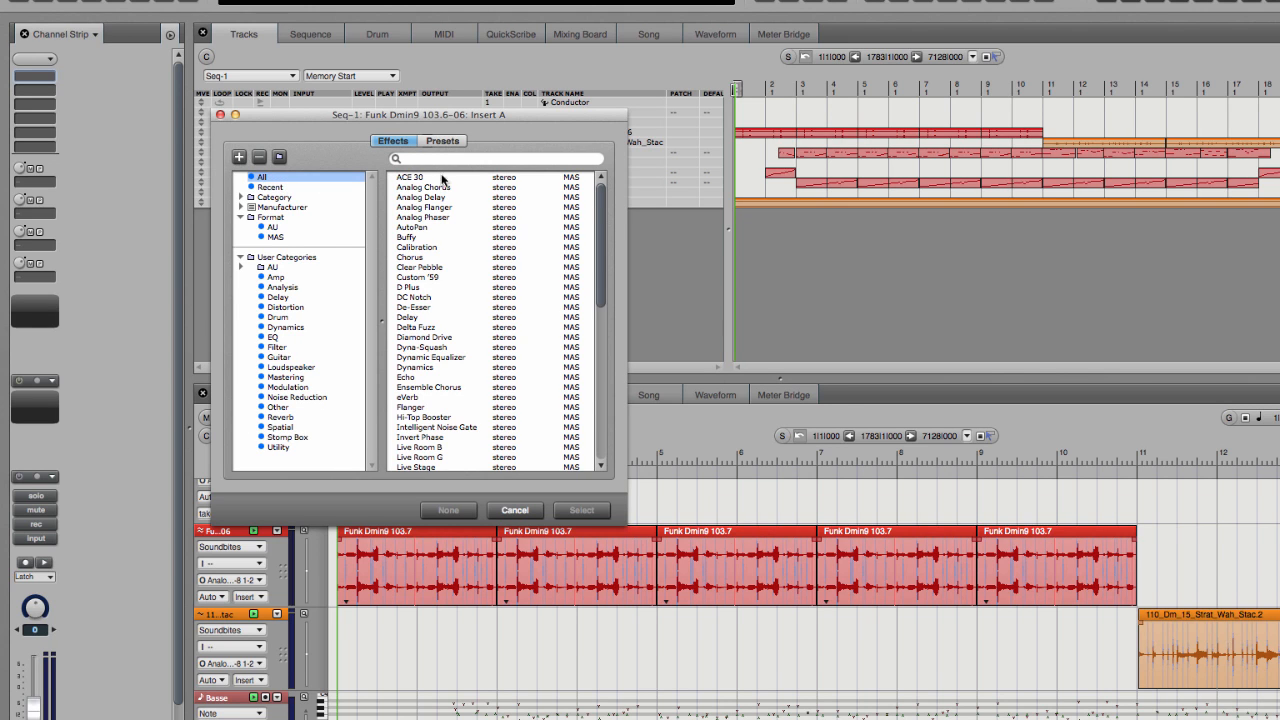
mouse_move(601, 194)
left_mouse_down()
mouse_move(608, 275)
mouse_move(617, 185)
left_mouse_up()
left_click(270, 187)
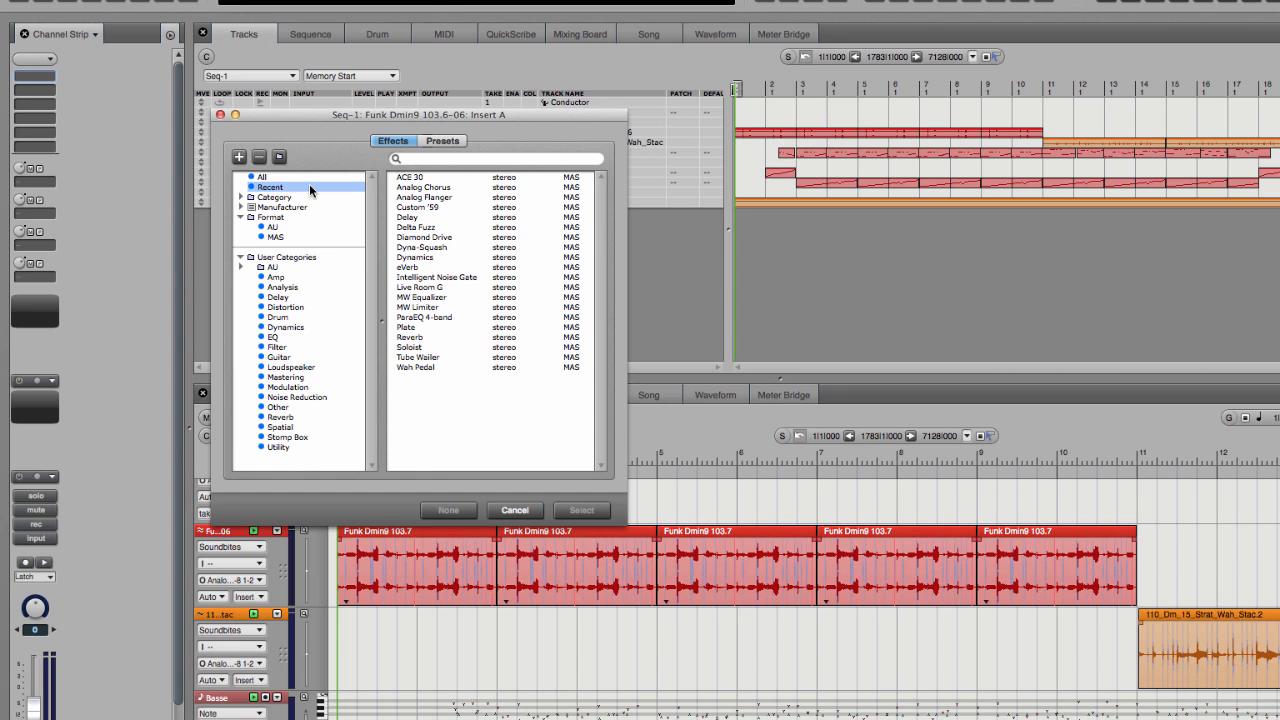
left_click(240, 197)
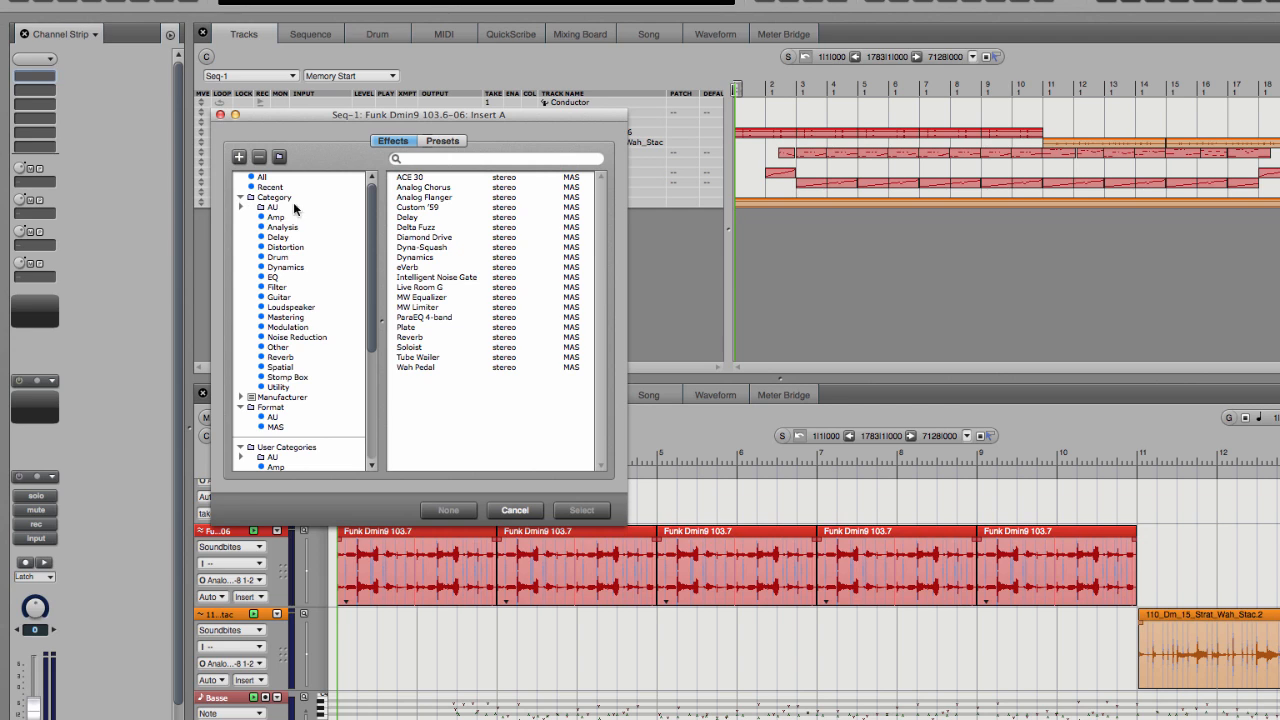
left_click(241, 199)
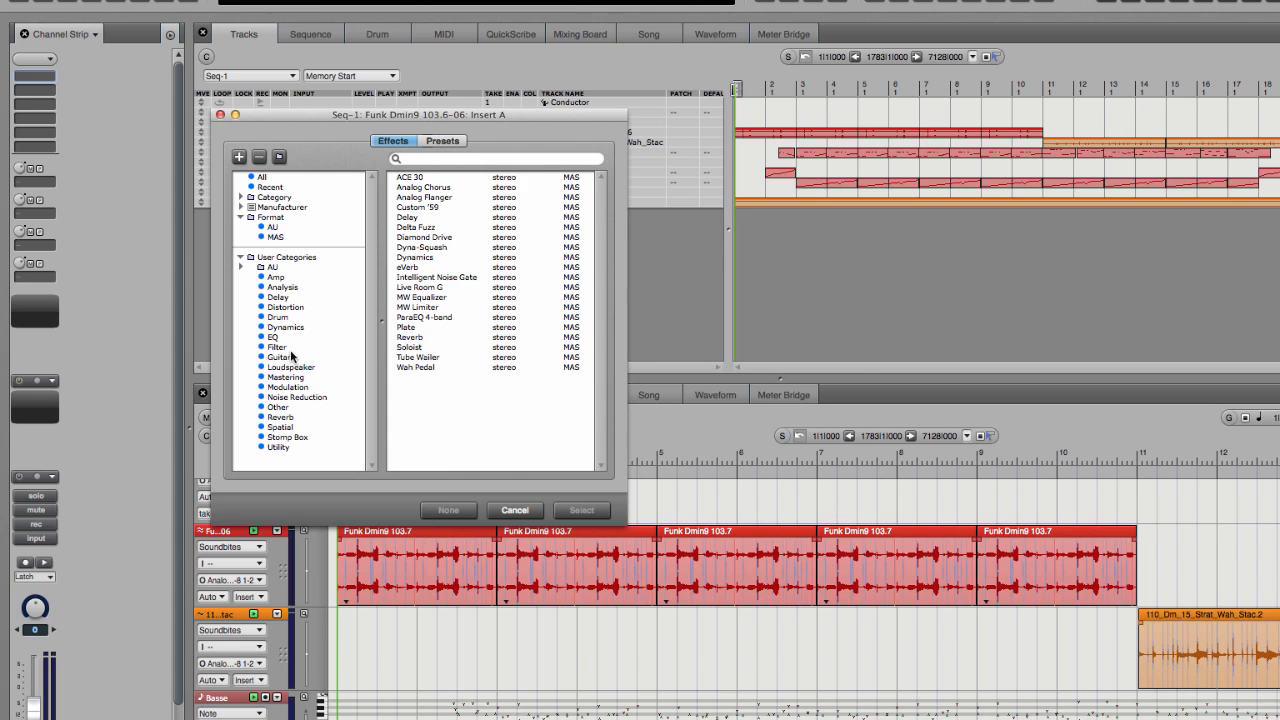
Step: Insert the eVerb effect from the Reverb category and move its window lower over the sequence
left_click(281, 418)
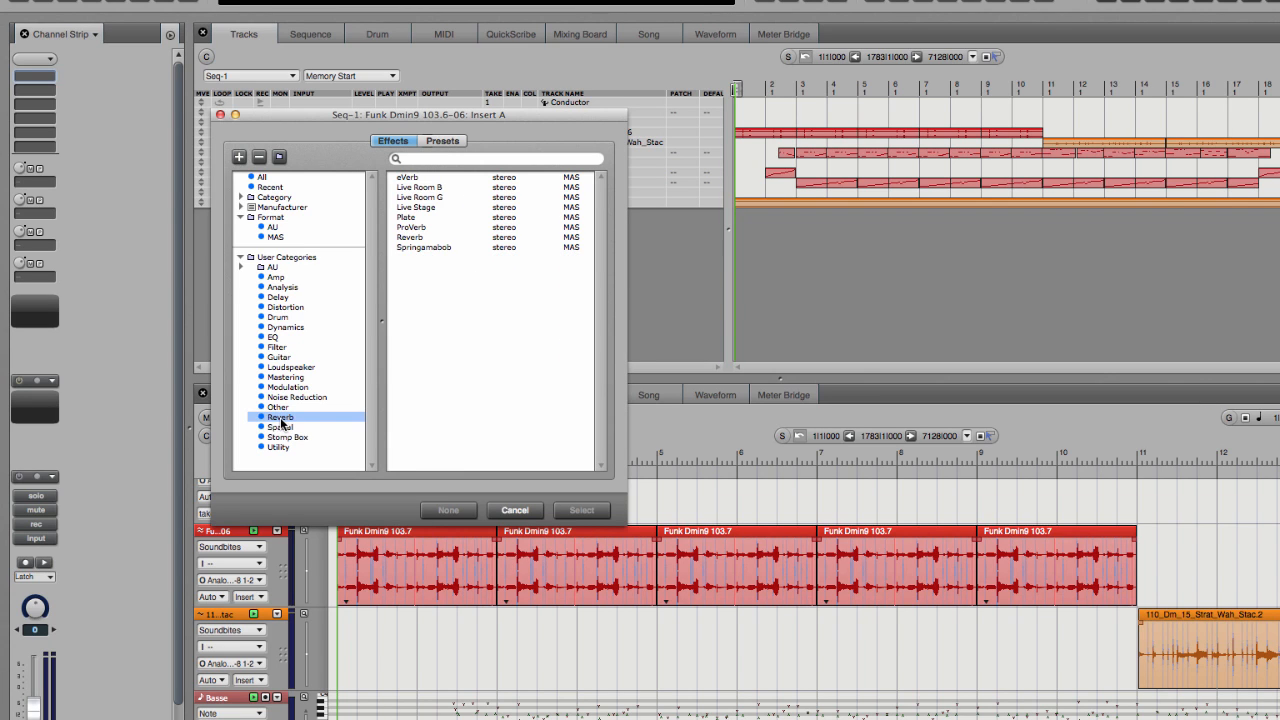
double_click(409, 178)
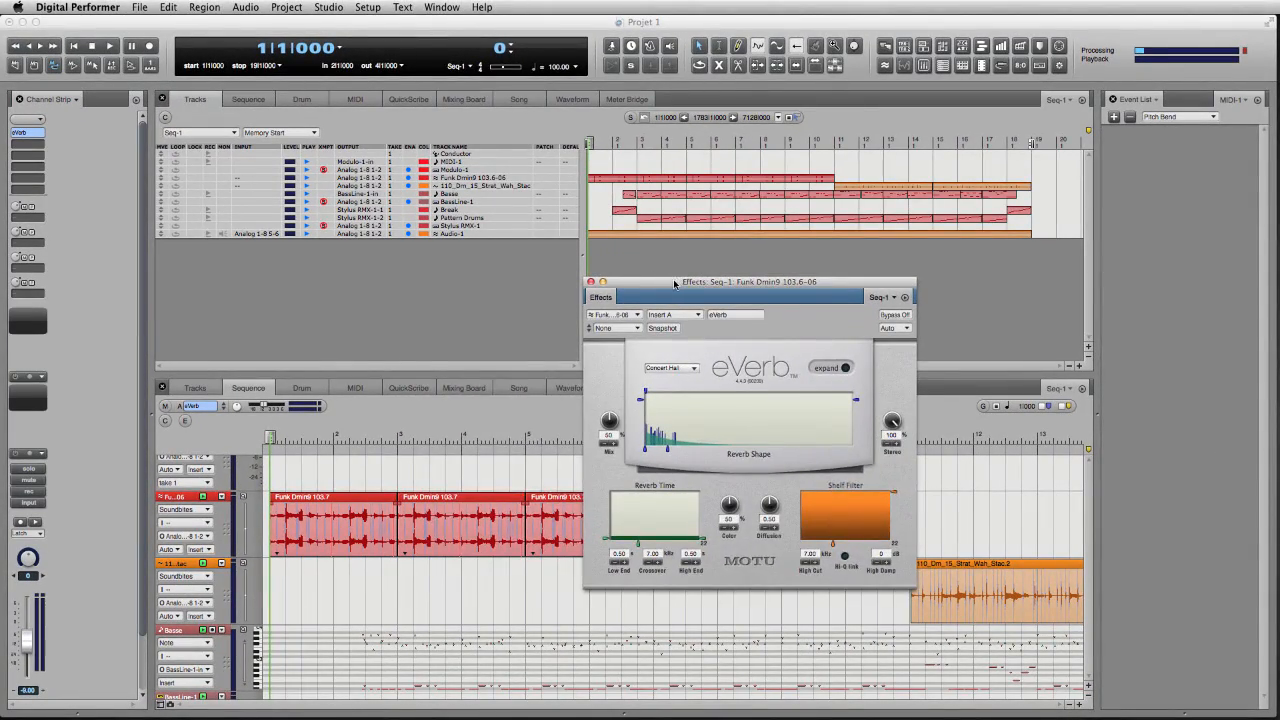
left_click_drag(675, 285, 725, 329)
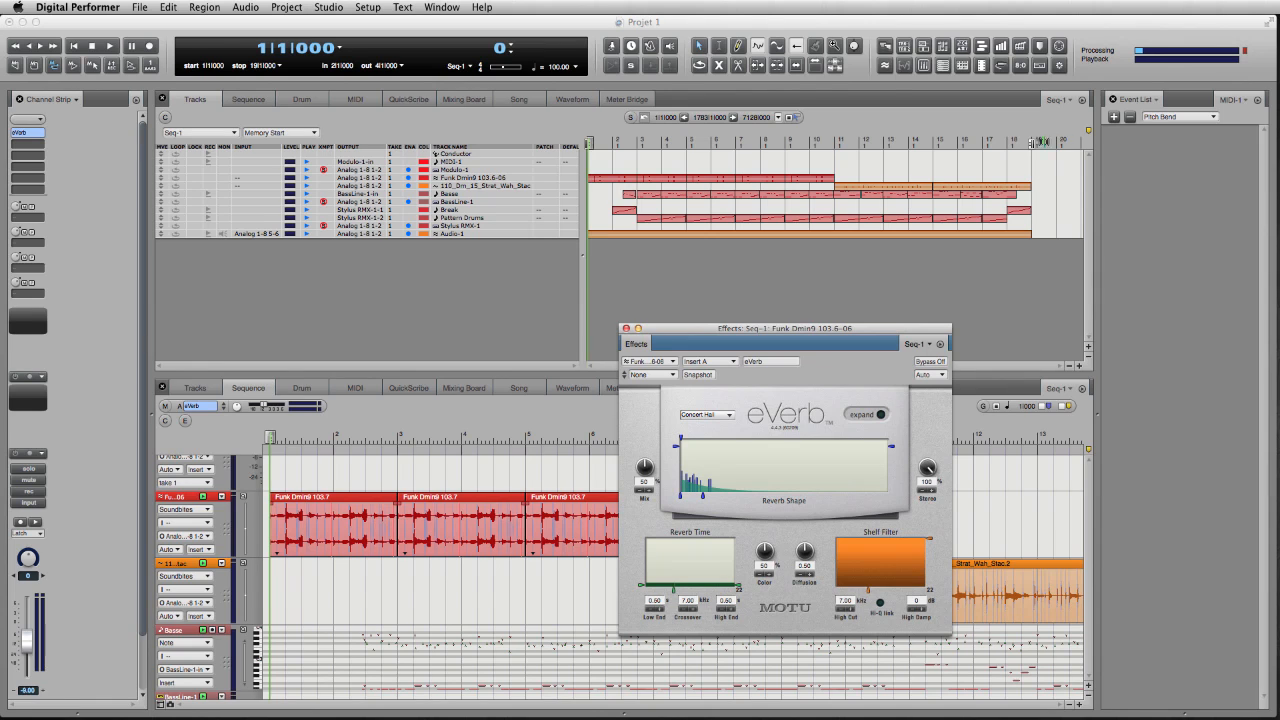
Step: Set the memory stop time to measure 11 and reopen the eVerb window from insert A
left_click_drag(1033, 143, 835, 145)
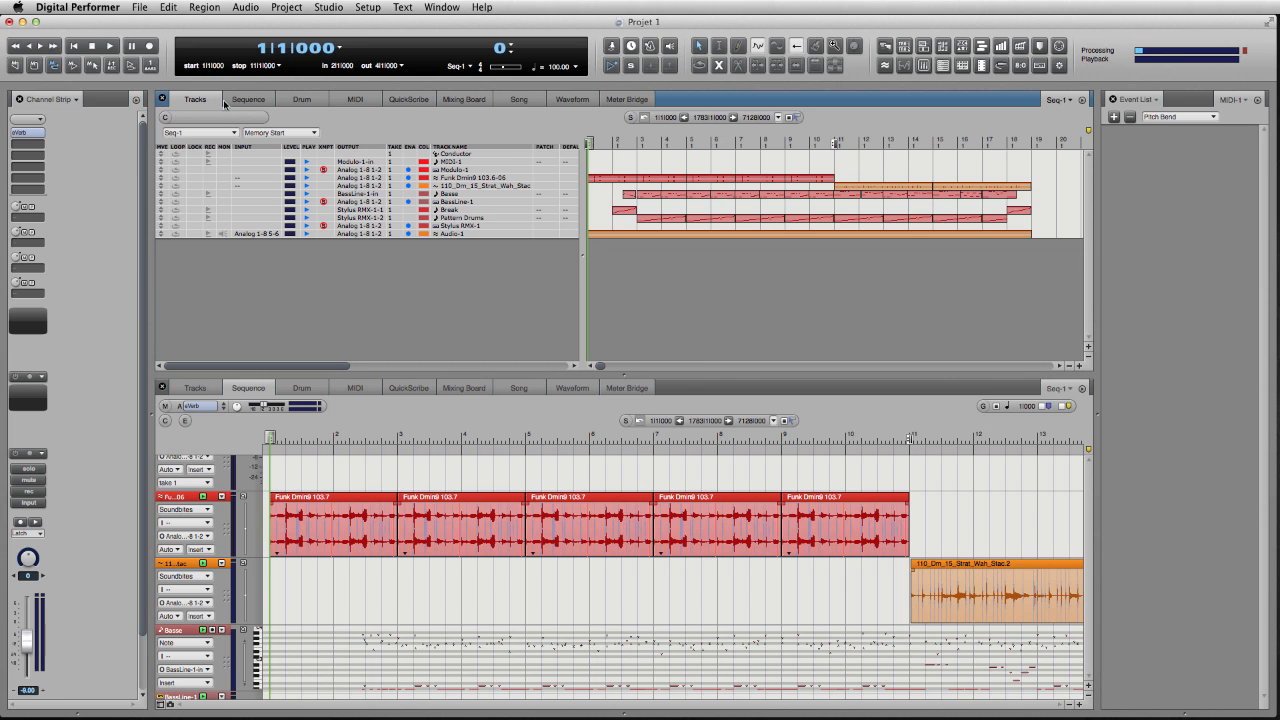
double_click(27, 133)
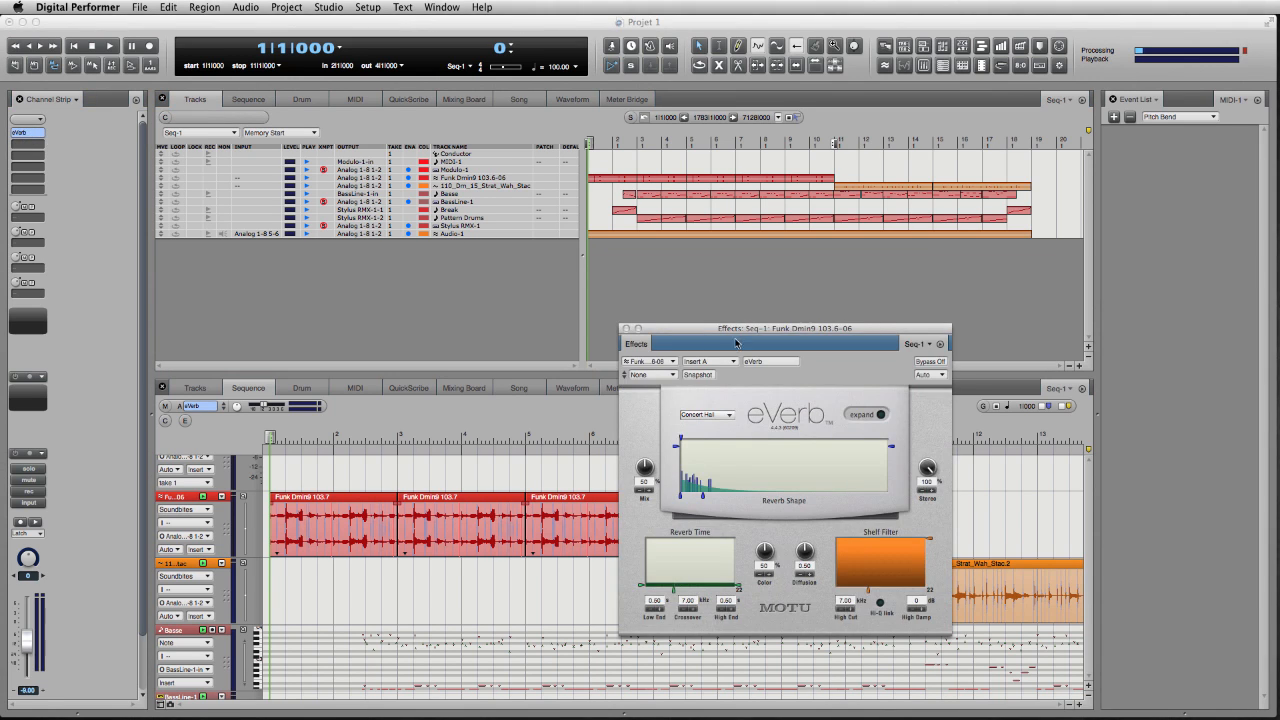
left_click_drag(736, 343, 734, 263)
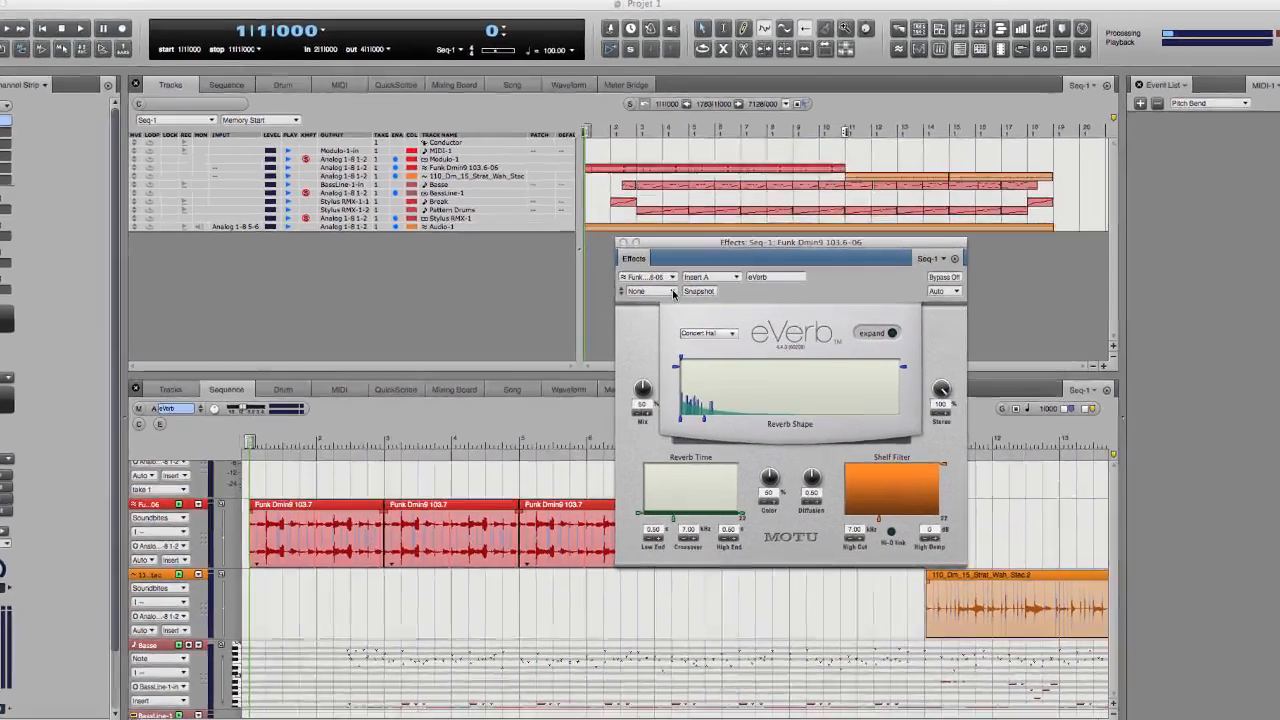
Step: Load eVerb's Small Bright Space preset from the Small Room group and lower the Mix to 7%
left_click(673, 292)
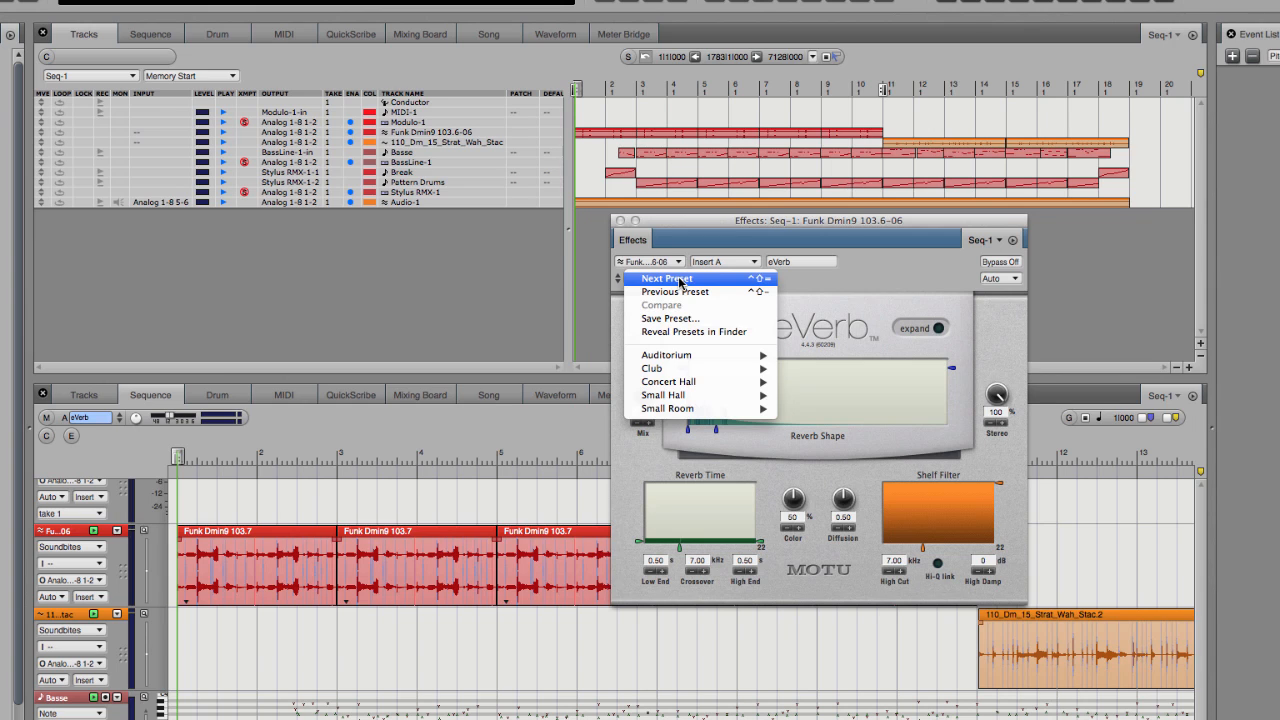
mouse_move(700, 411)
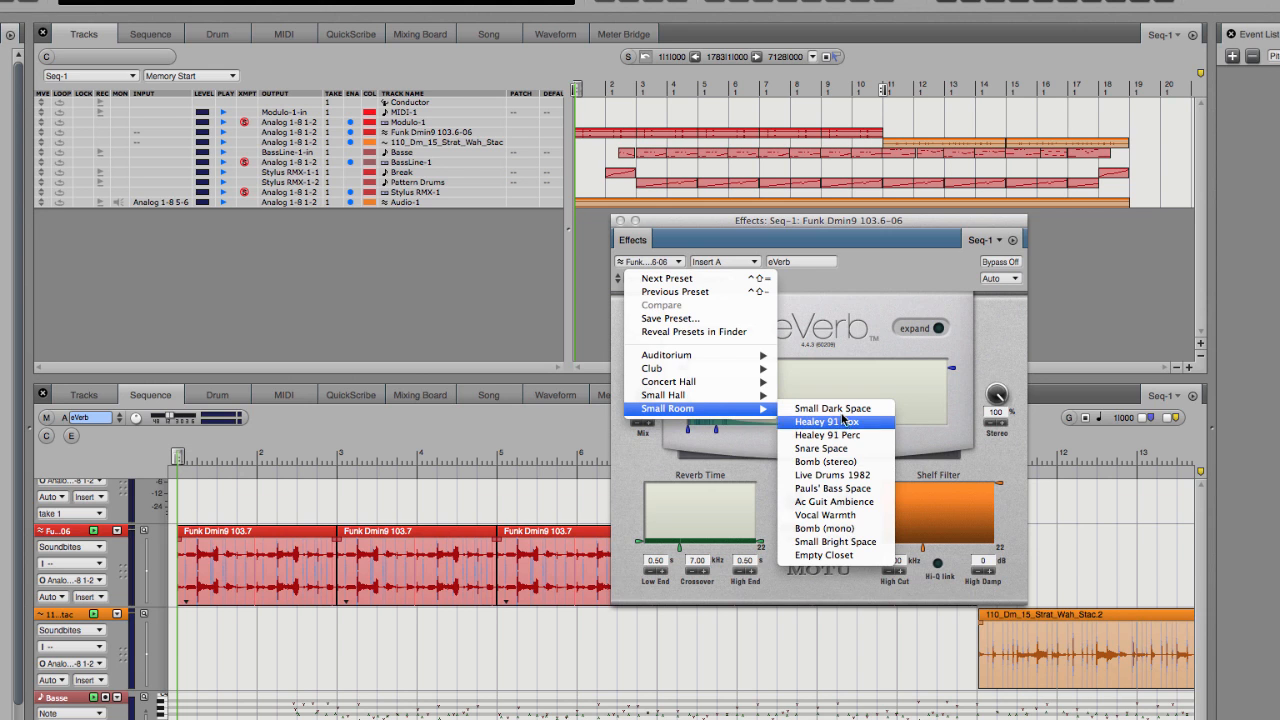
left_click(868, 543)
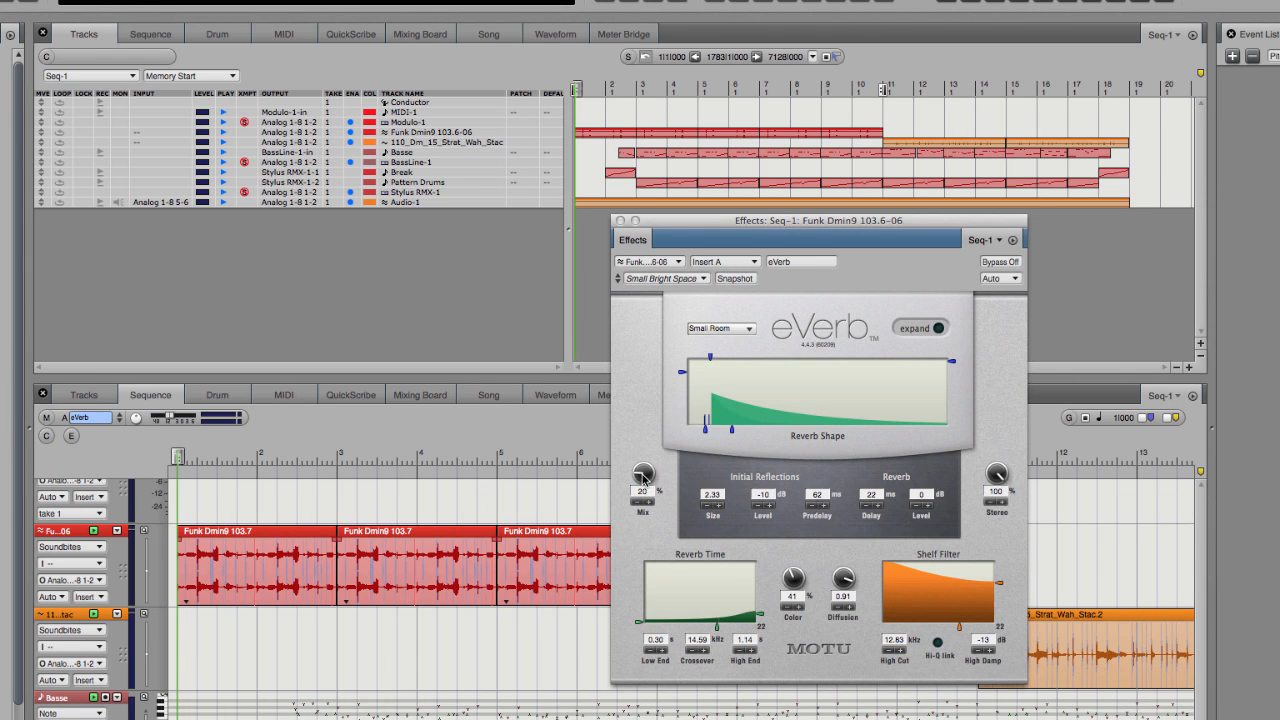
left_click_drag(643, 473, 643, 485)
left_click_drag(905, 221, 977, 223)
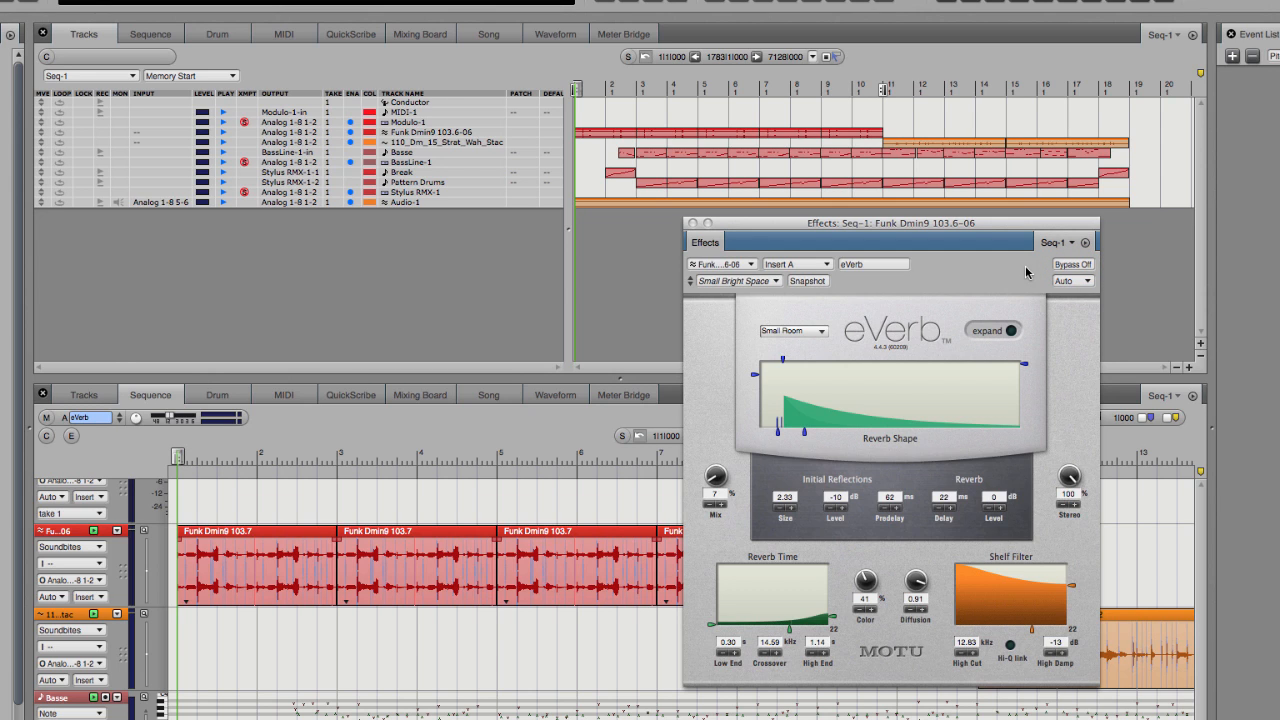
Step: Toggle the eVerb bypass, leave it on, and start playback
left_click(1074, 265)
left_click(1078, 267)
left_click(1079, 266)
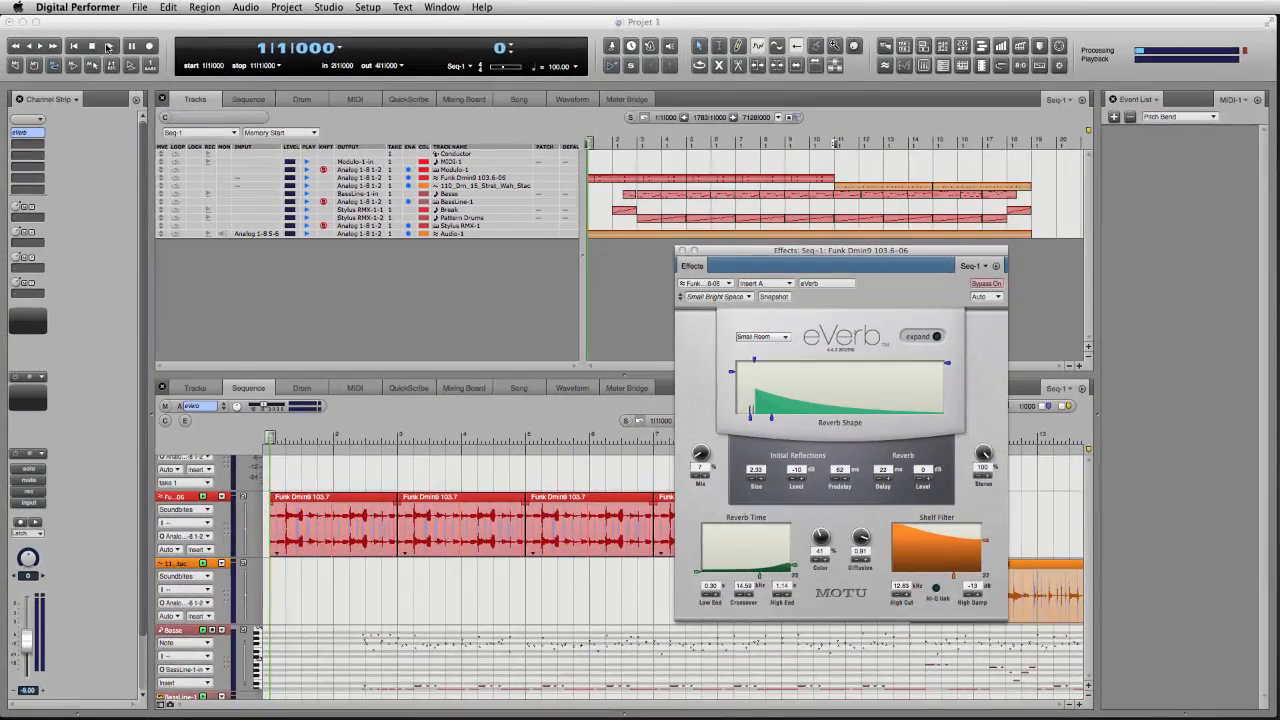
left_click(65, 20)
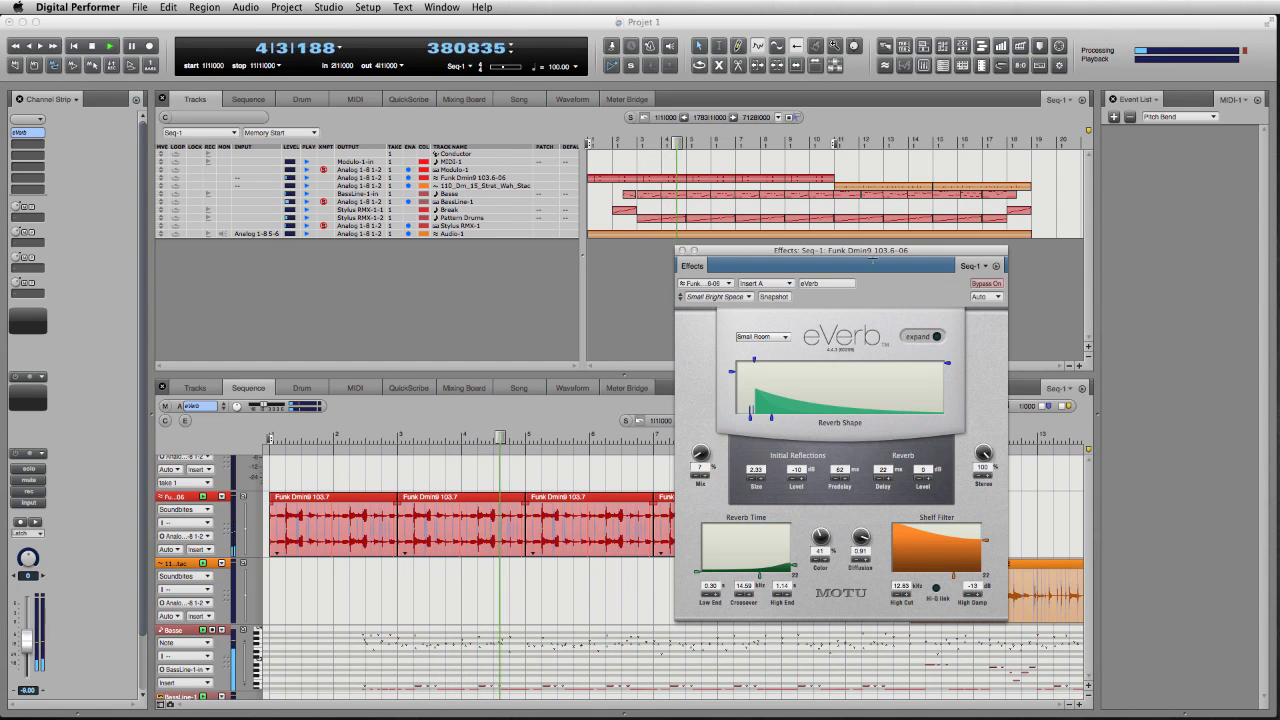
Step: Solo the Funk Dmin9 track during playback and turn off the bypass in the reopened eVerb window
left_click(29, 469)
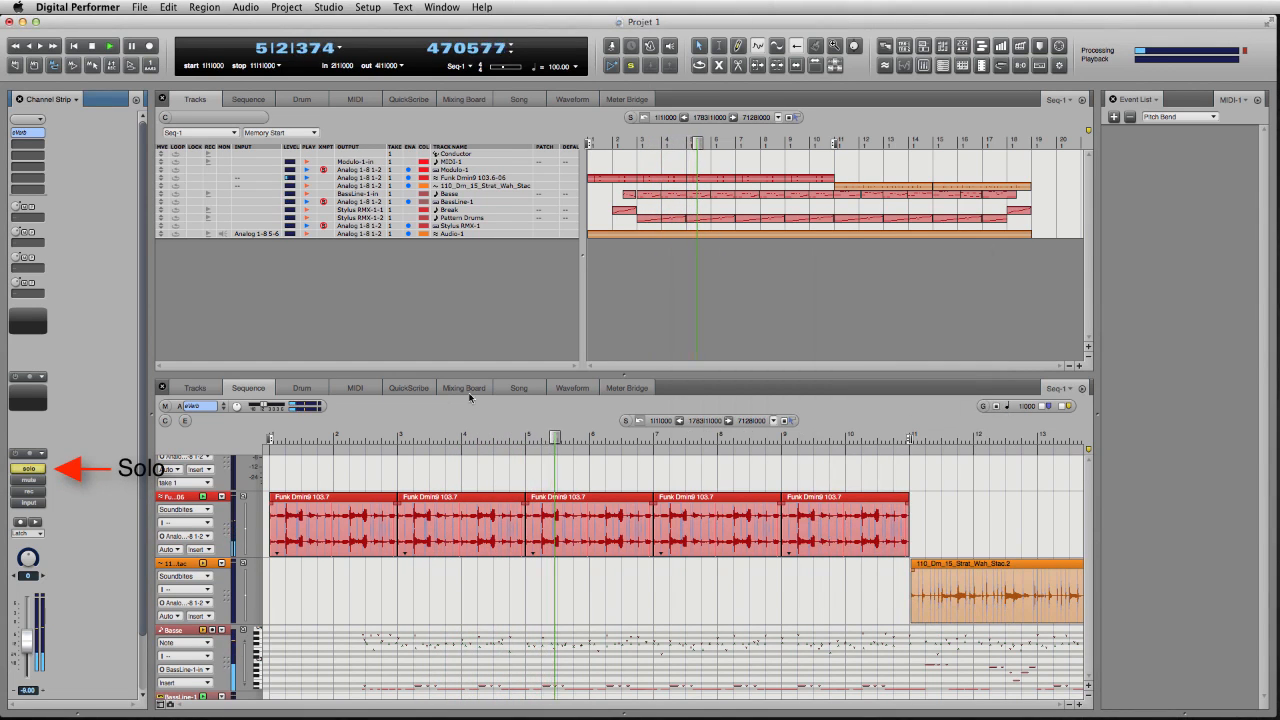
left_click(30, 133)
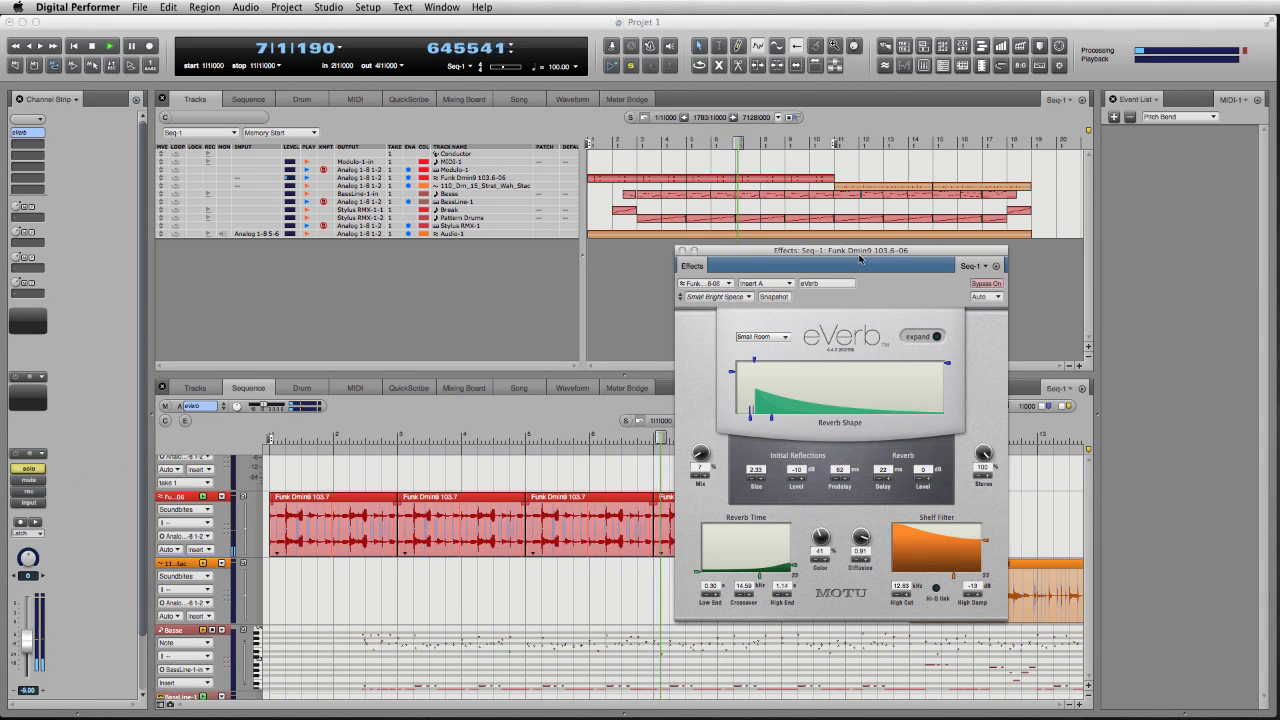
left_click(987, 284)
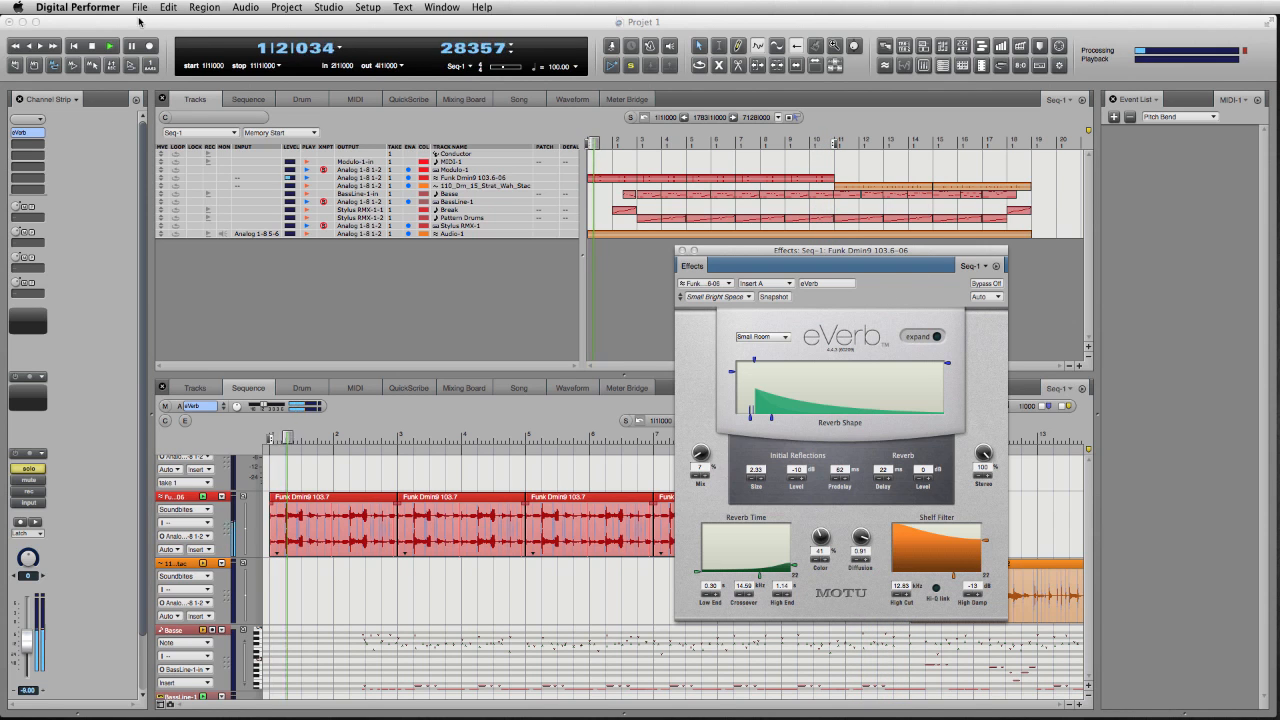
Step: Open the effect chooser from the eVerb window, examine it, and close it without changing the effect
left_click_drag(802, 263, 738, 297)
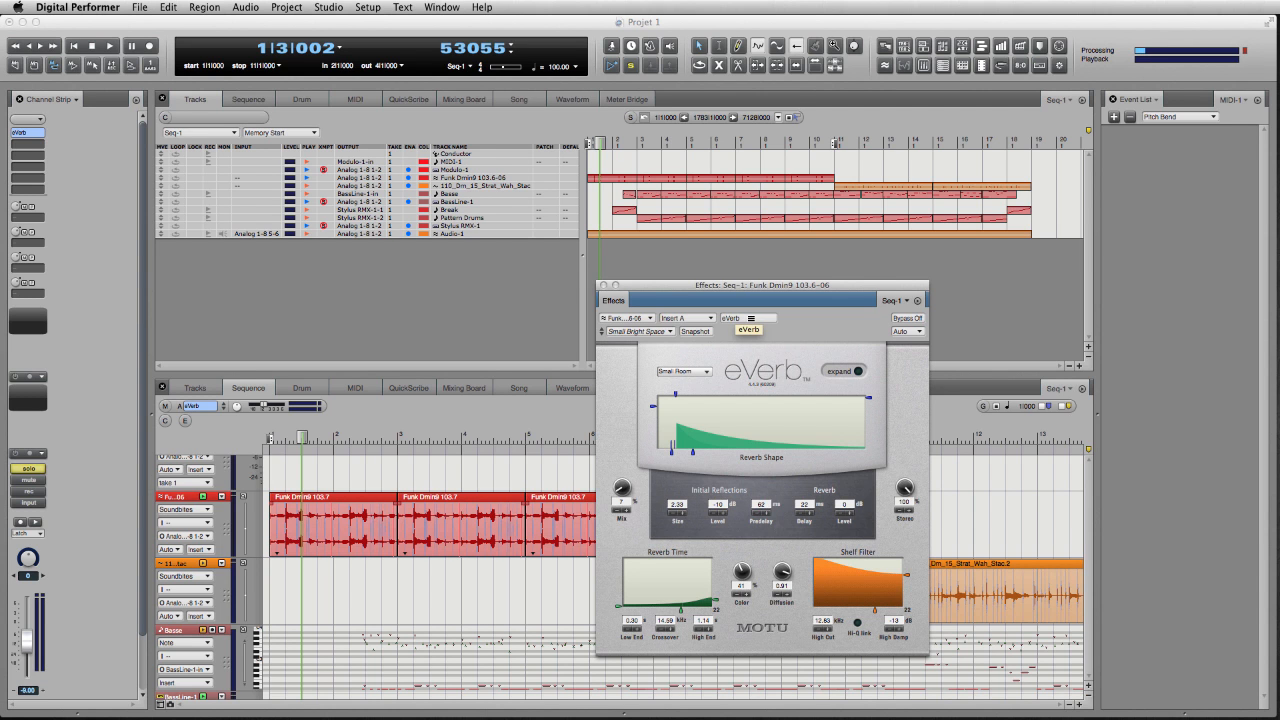
left_click(750, 318)
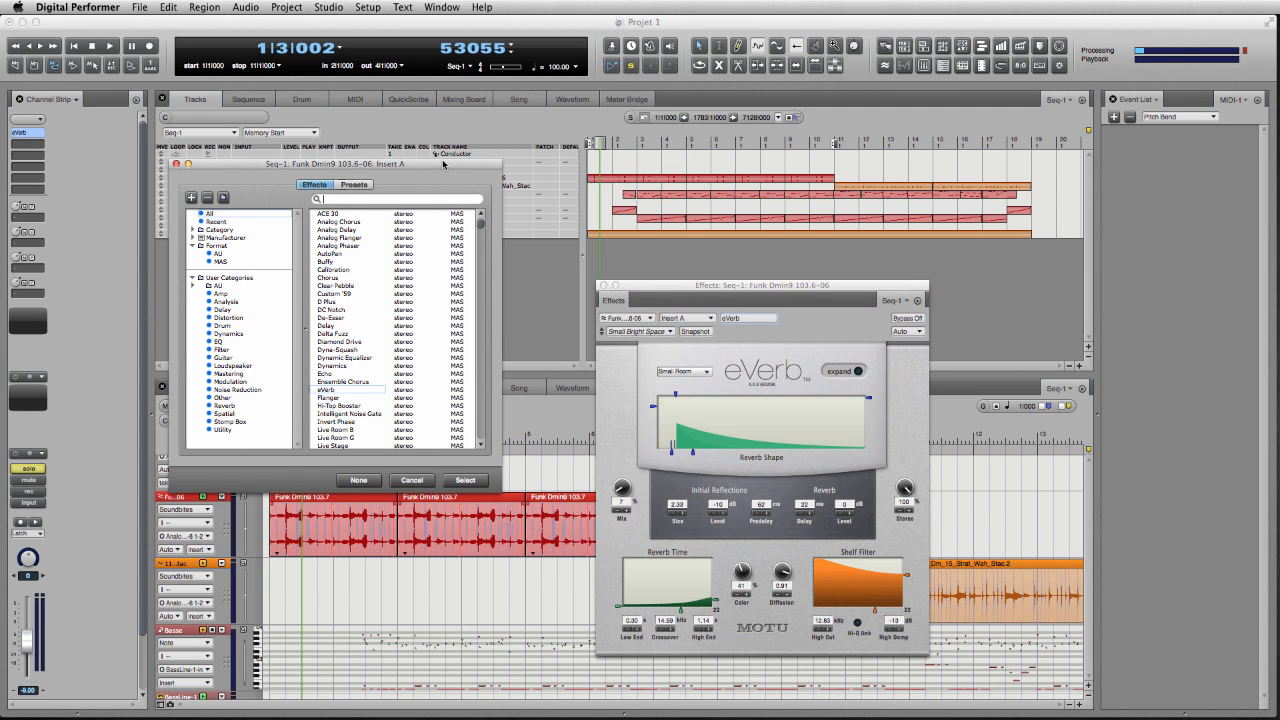
left_click_drag(443, 163, 495, 306)
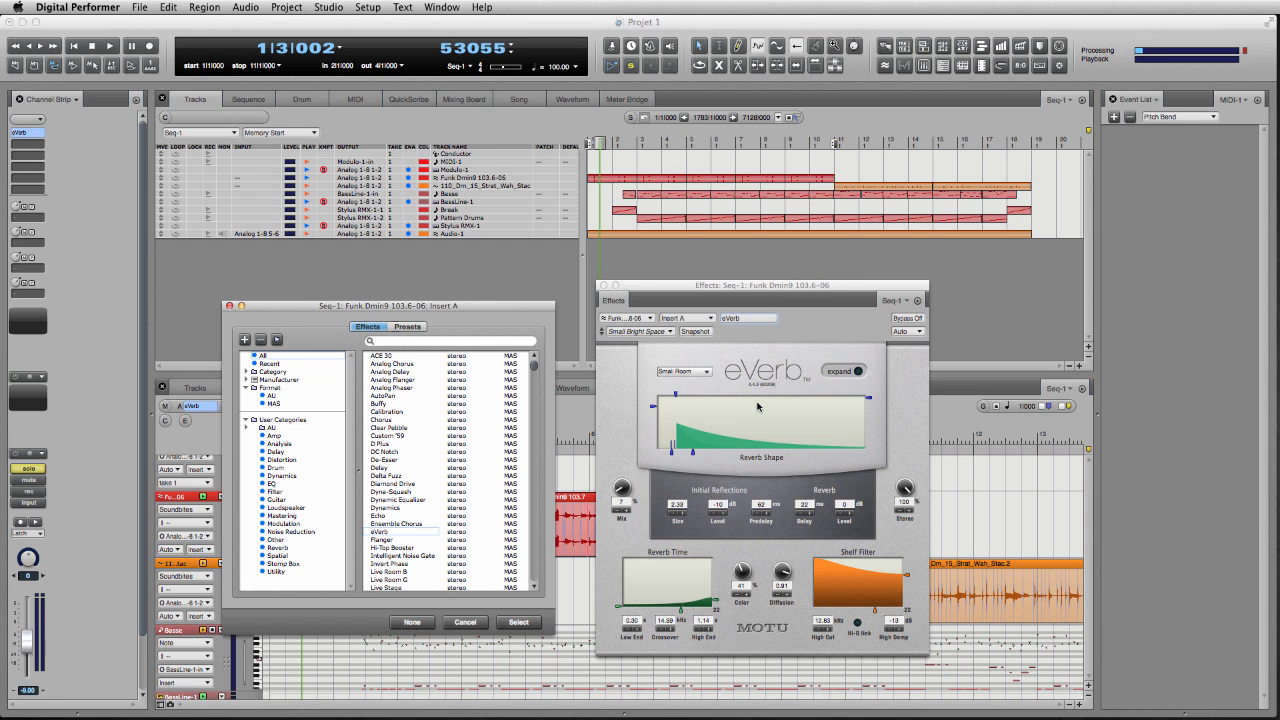
left_click(230, 306)
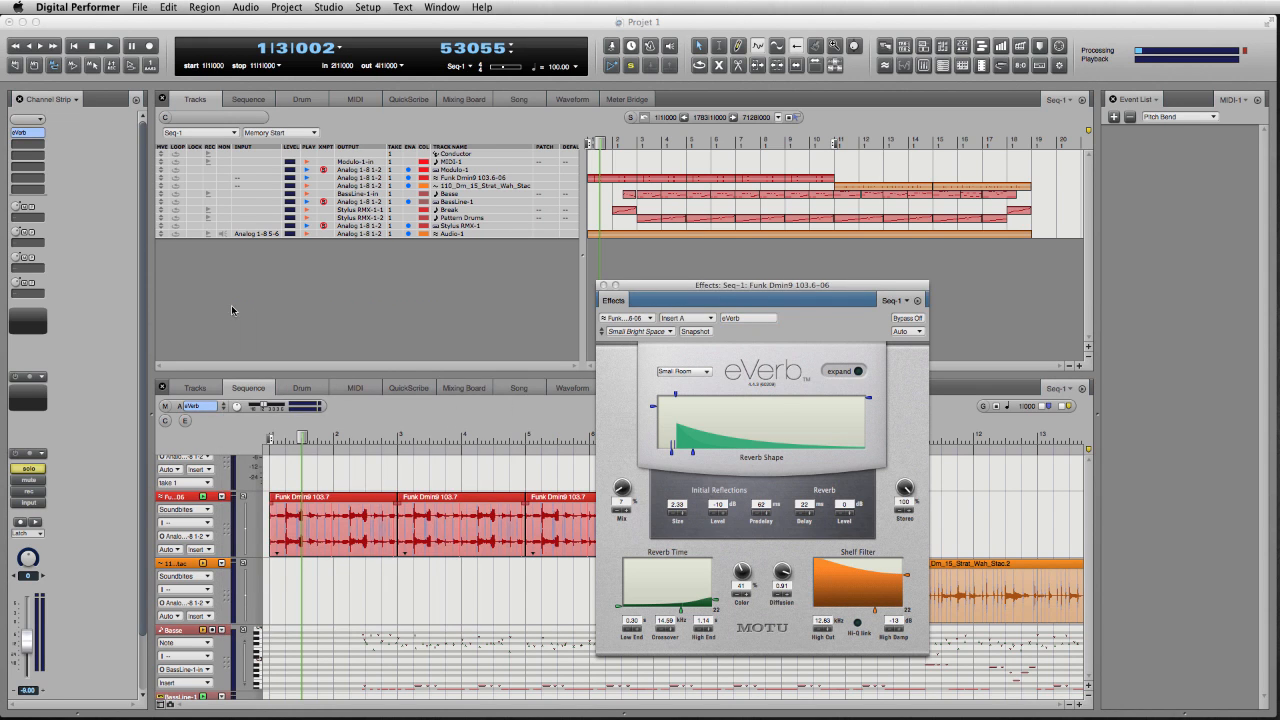